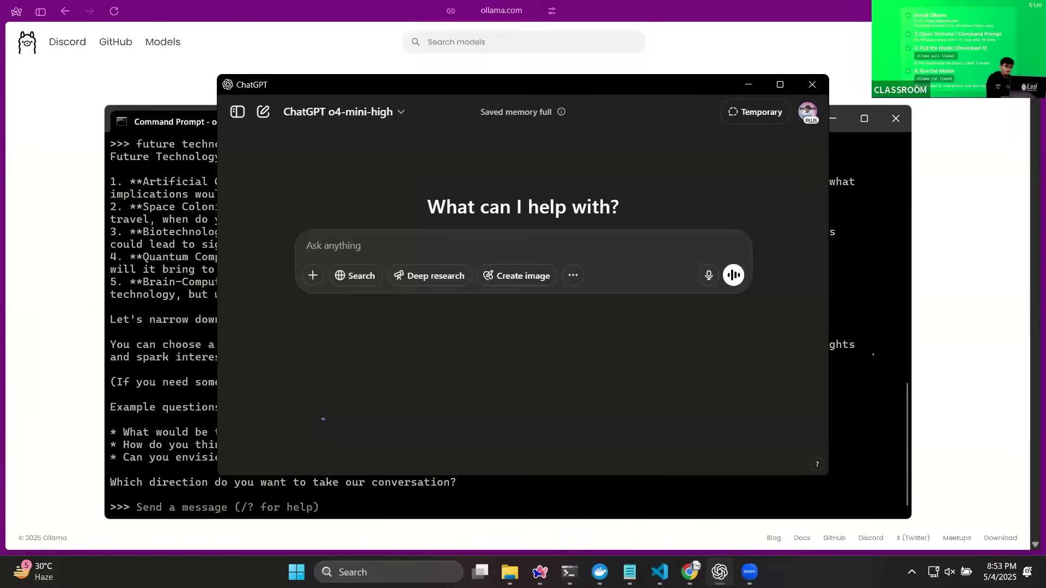
Minimize ChatGPT to reveal the ollama chat's answer about future technology.
{"action": "left_click", "coordinate": [749, 84]}
{"action": "mouse_move", "coordinate": [13, 219]}
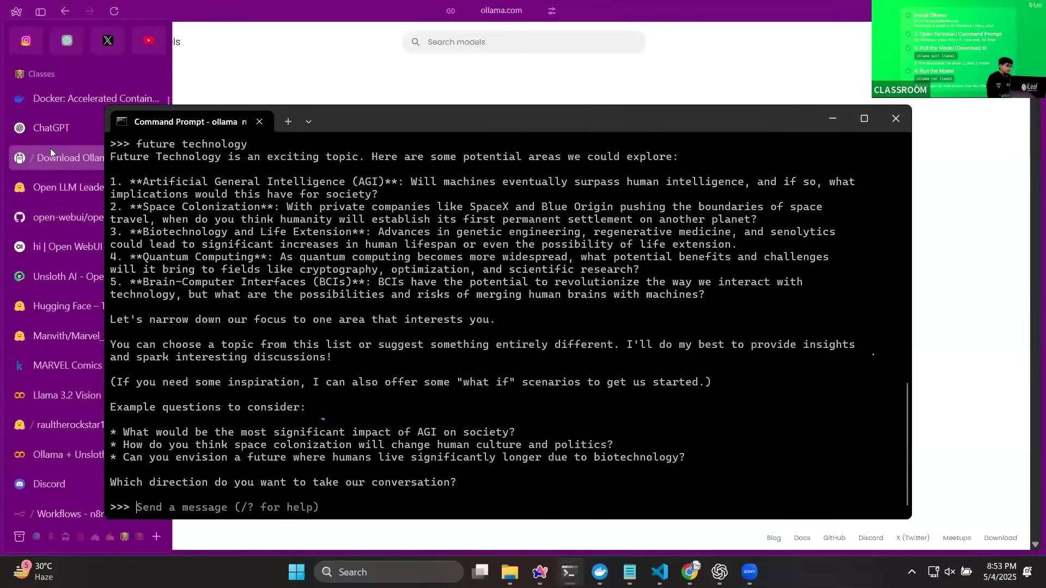
Switch from the terminal to the Open WebUI browser window holding the llama3.1 'hi' chat.
{"action": "left_click", "coordinate": [49, 126]}
{"action": "left_click", "coordinate": [49, 126]}
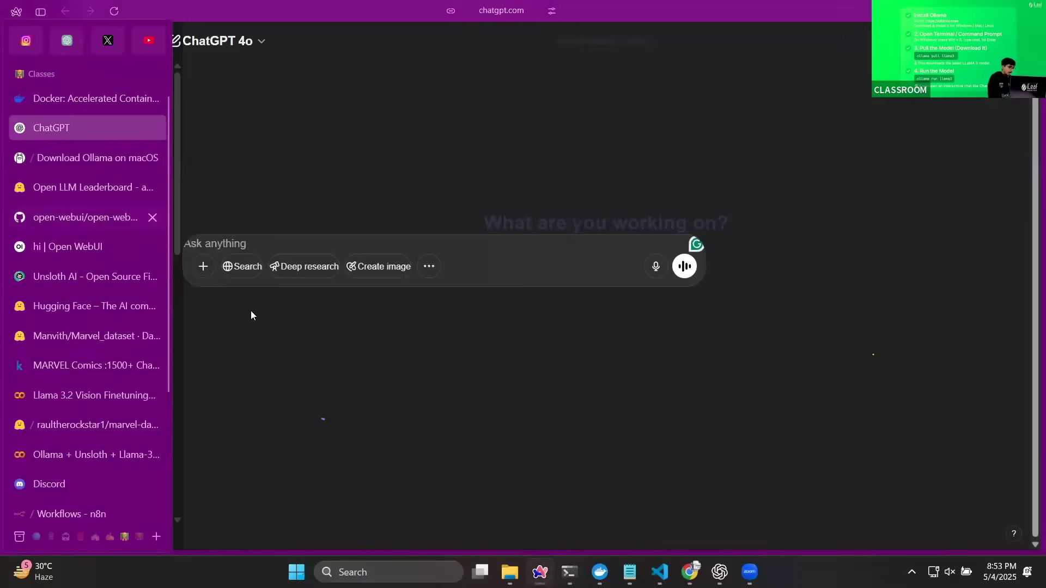
{"action": "mouse_move", "coordinate": [719, 571]}
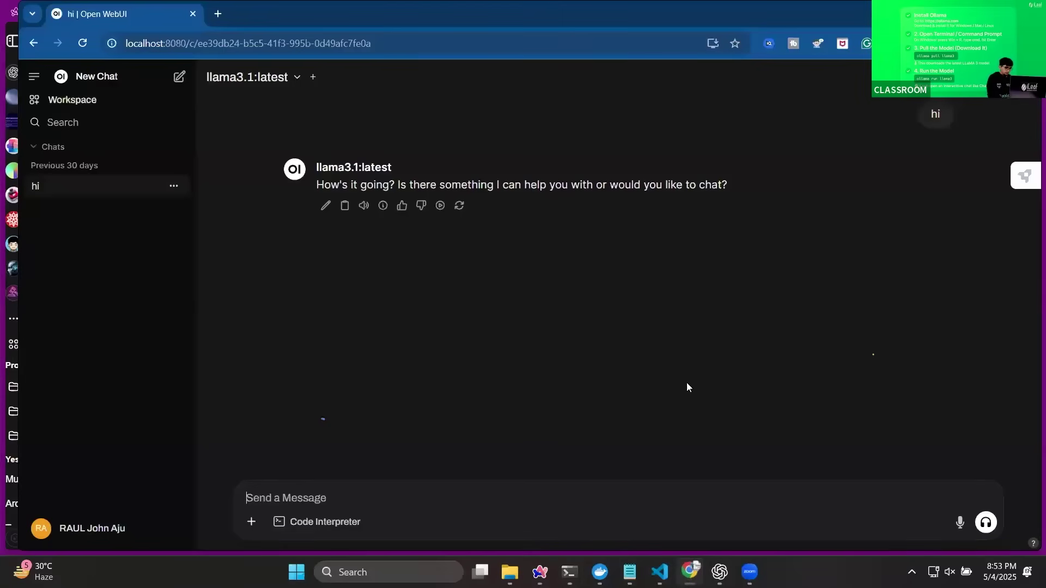
{"action": "left_click", "coordinate": [688, 414]}
Start a new chat at localhost:8080, which returns 500: Internal Error, then restore the ollama terminal.
{"action": "left_click", "coordinate": [77, 76]}
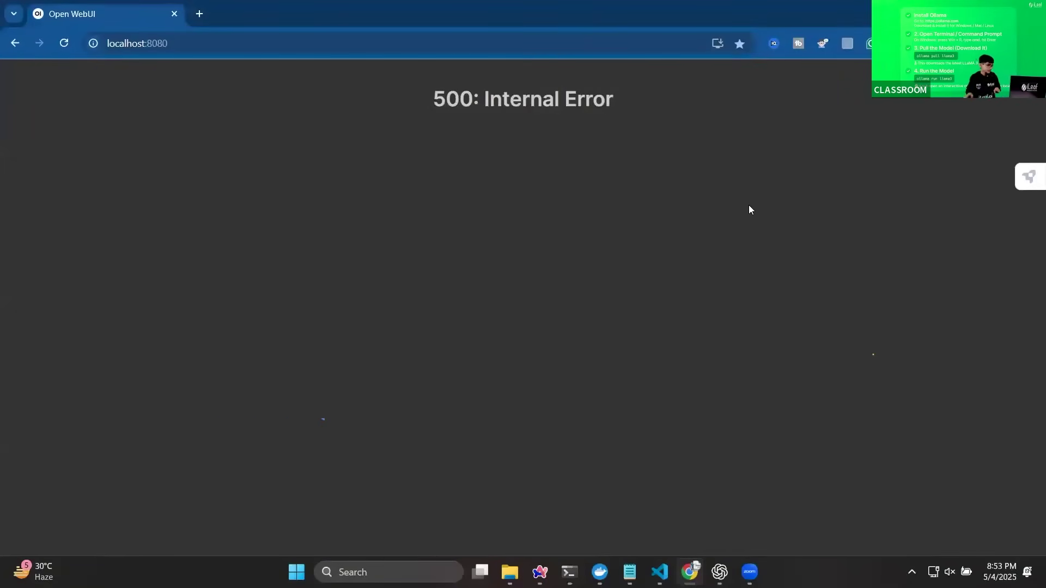
{"action": "left_click", "coordinate": [118, 44]}
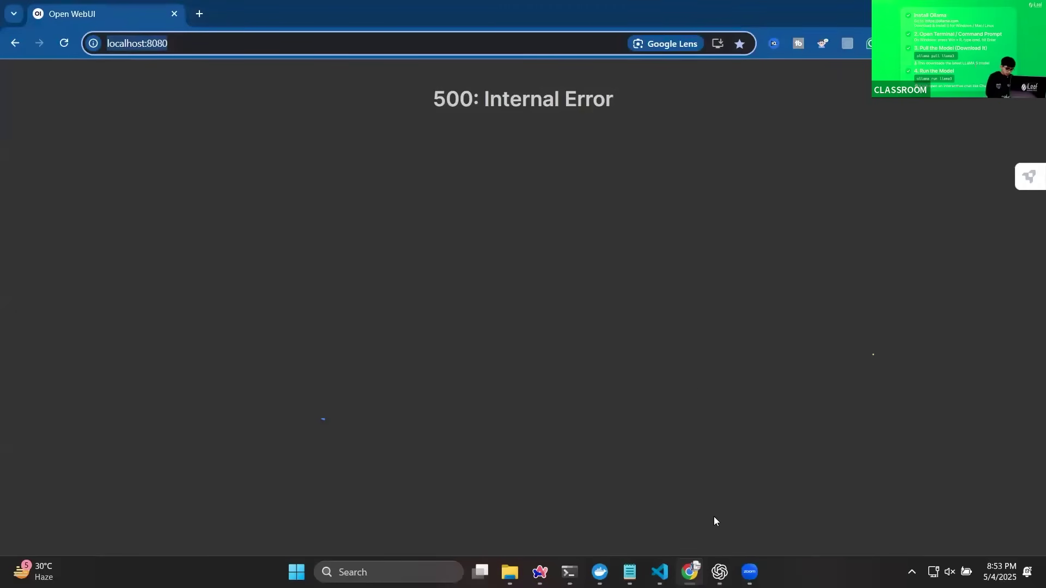
{"action": "key", "text": "super+d"}
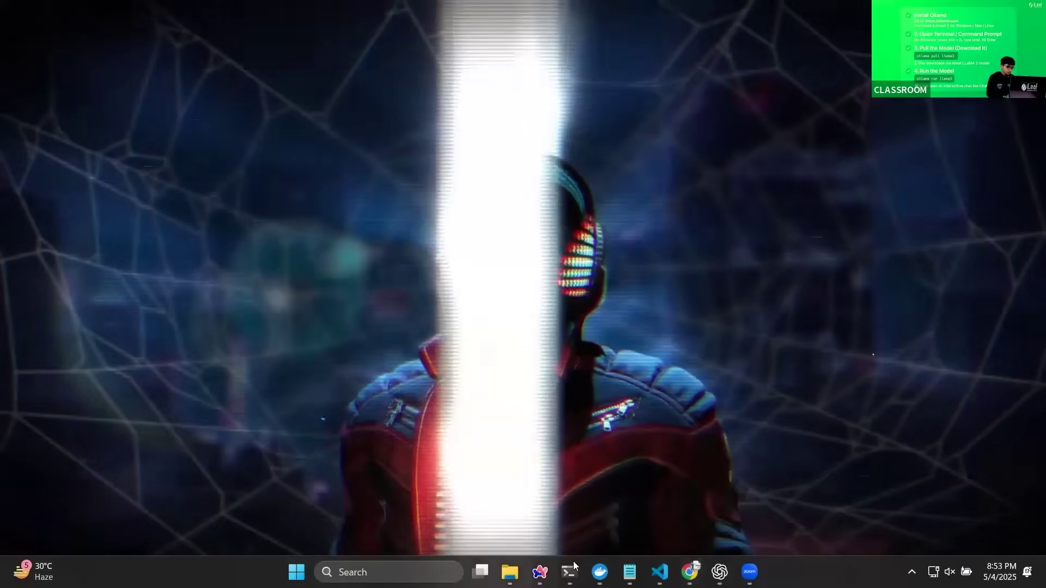
{"action": "left_click", "coordinate": [571, 569]}
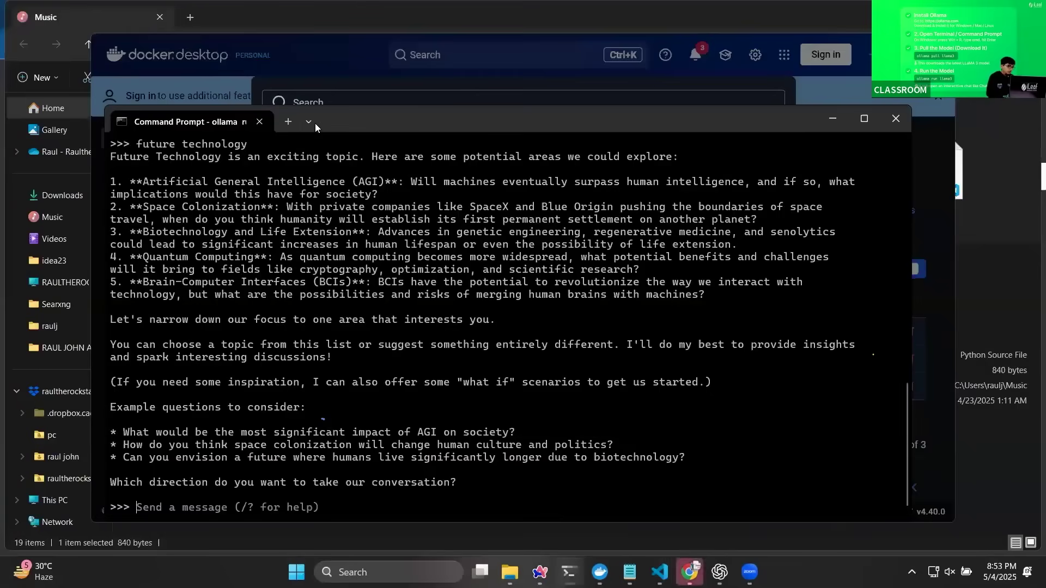
Replace the ollama tab with a fresh Command Prompt tab, closing the extra PowerShell tab.
{"action": "left_click", "coordinate": [287, 124]}
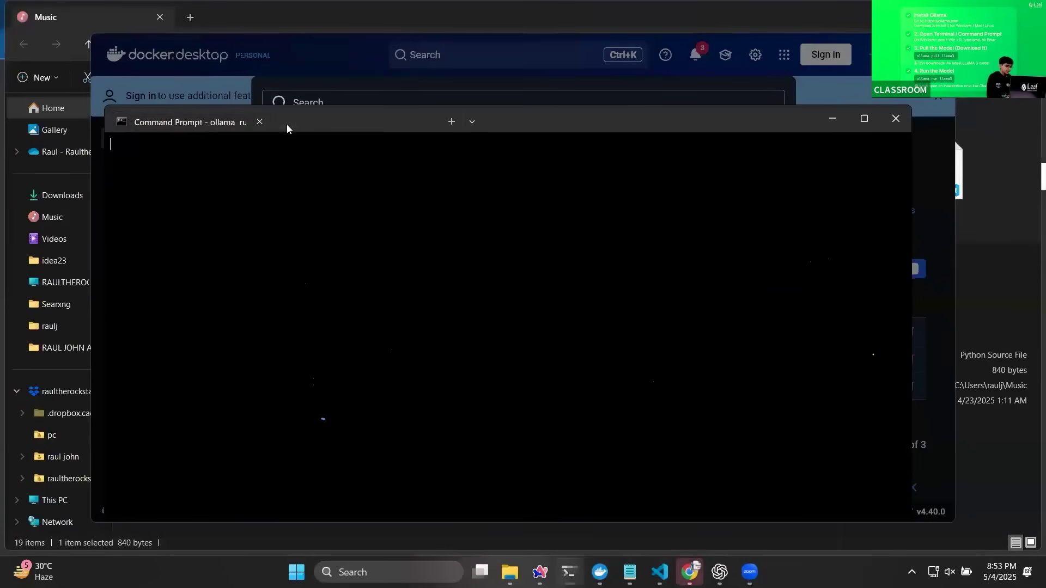
{"action": "left_click", "coordinate": [259, 122]}
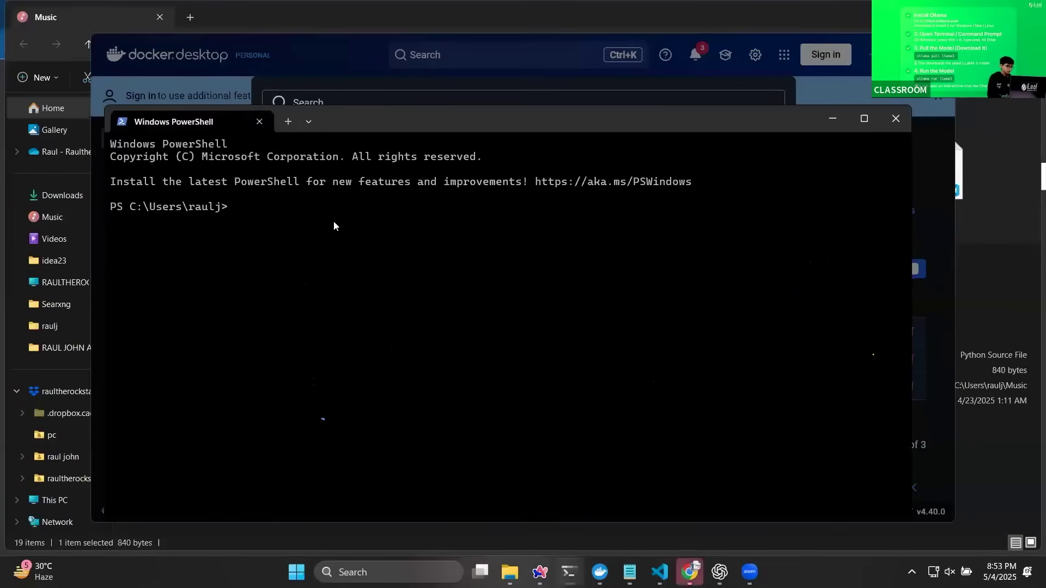
{"action": "left_click", "coordinate": [308, 122]}
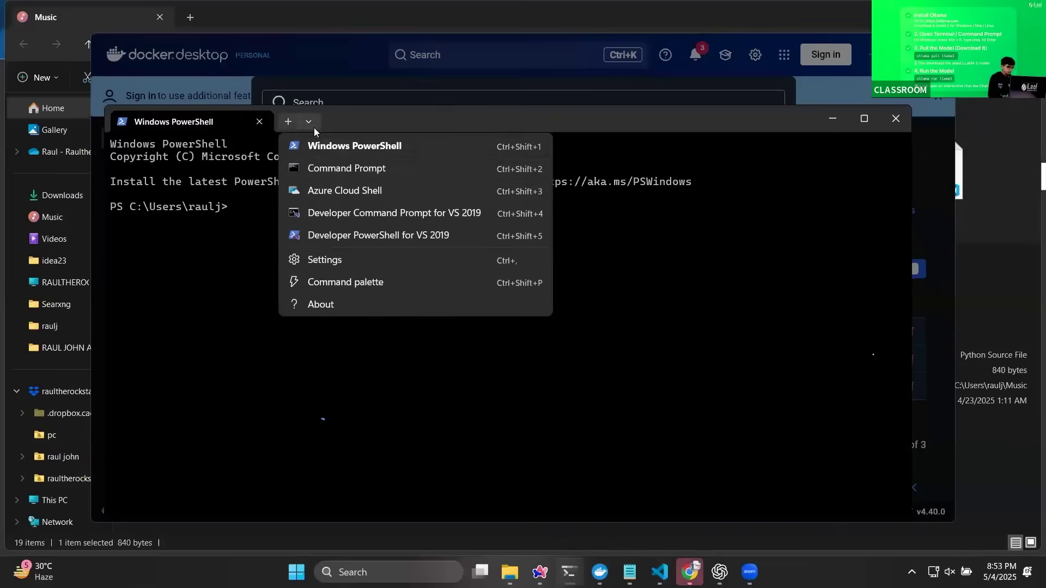
{"action": "left_click", "coordinate": [329, 168]}
{"action": "left_click", "coordinate": [260, 121]}
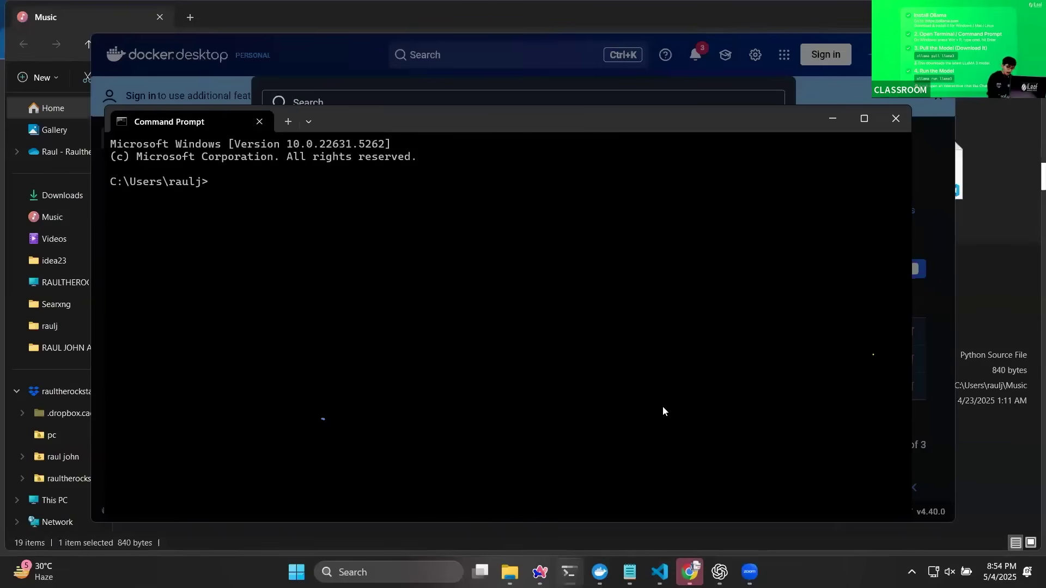
Bring the tutorial us.txt notes in Notepad to the front.
{"action": "left_click", "coordinate": [689, 571]}
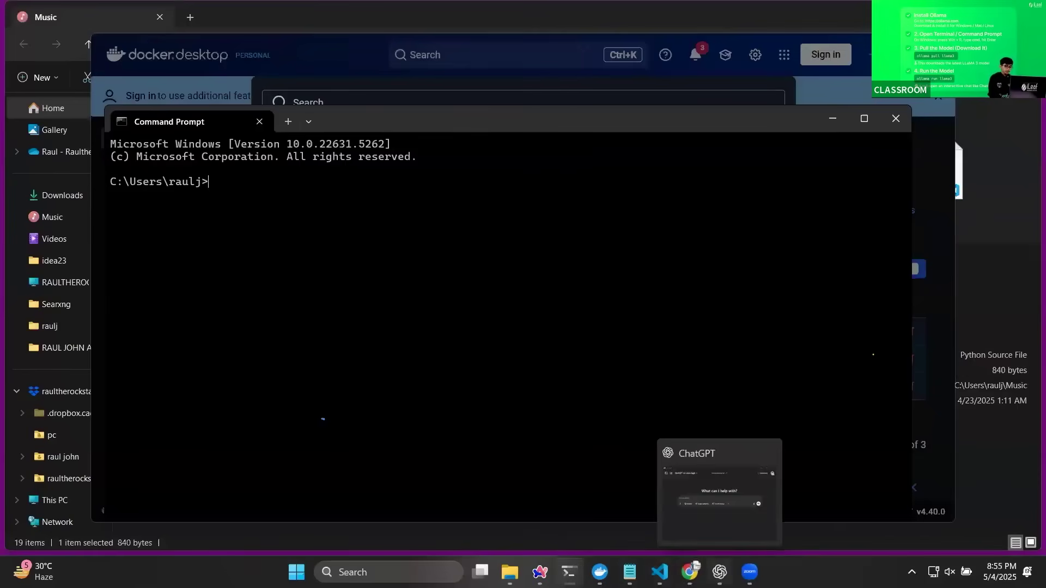
{"action": "left_click", "coordinate": [719, 572]}
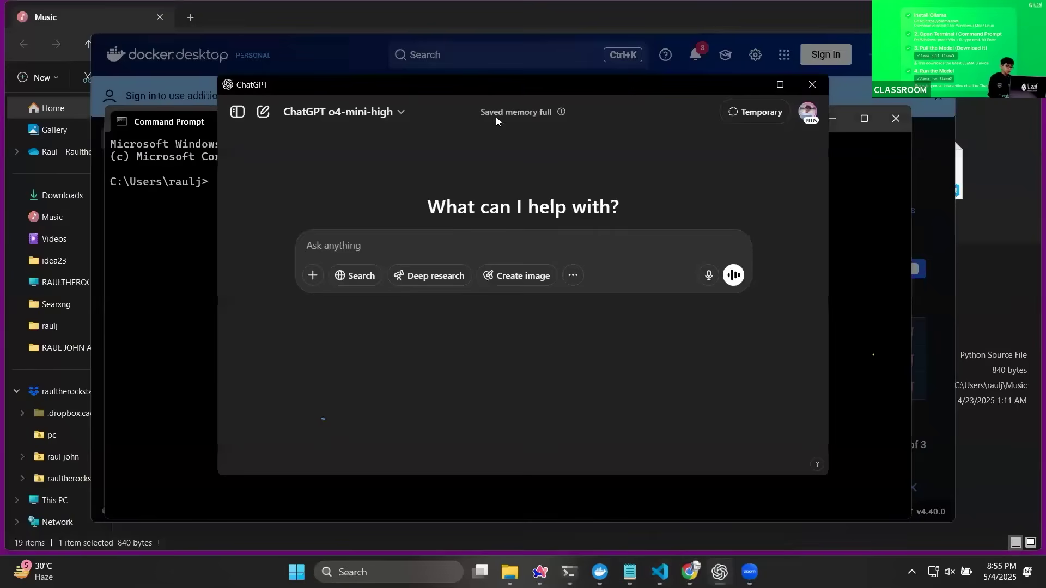
{"action": "left_click", "coordinate": [201, 312]}
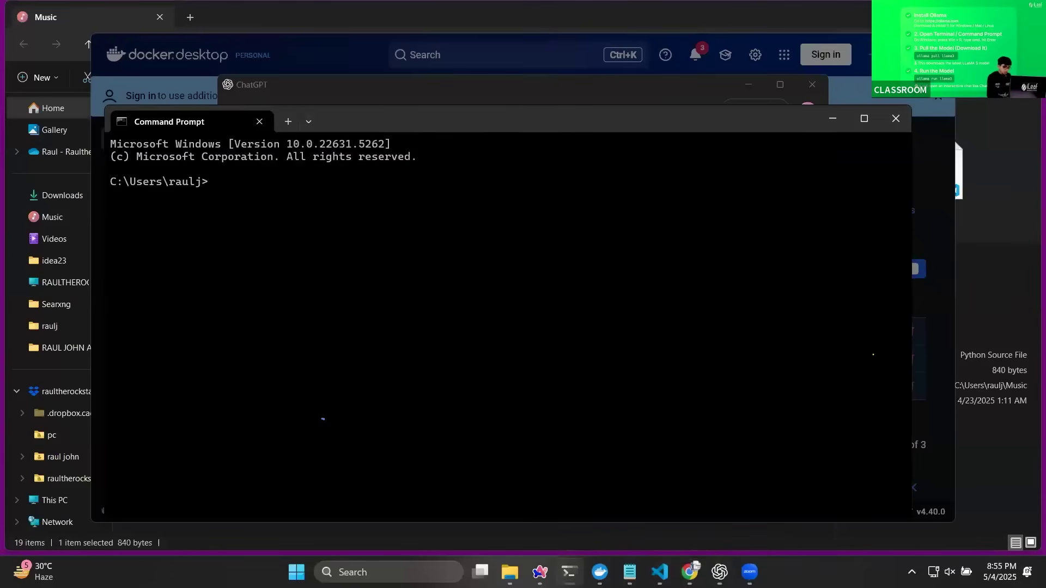
{"action": "left_click", "coordinate": [629, 571]}
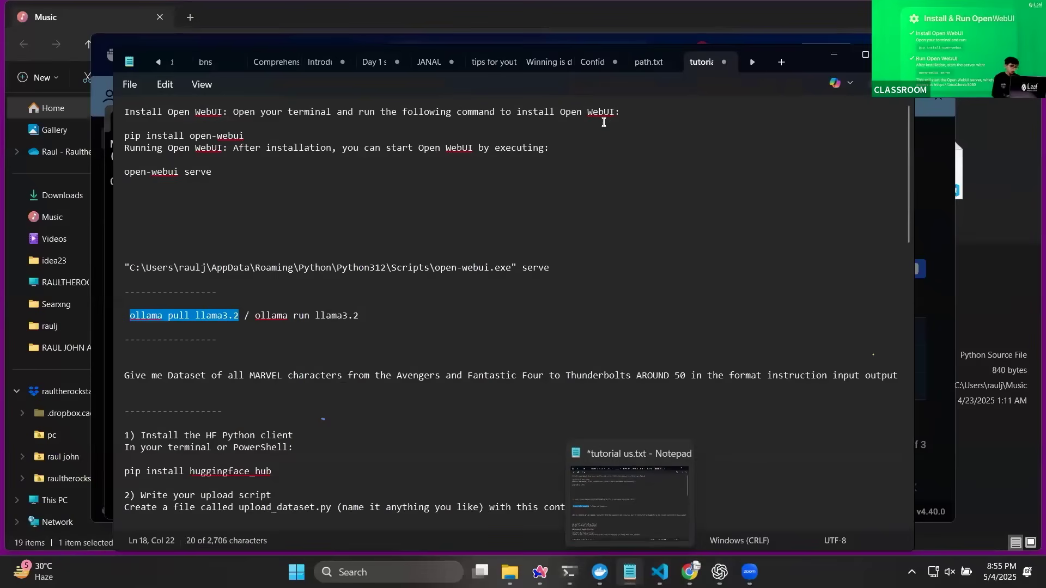
Select and copy the 'pip install open-webui' line from the notes, then return to Command Prompt.
{"action": "left_click", "coordinate": [142, 139]}
{"action": "triple_click", "coordinate": [142, 139]}
{"action": "key", "text": "ctrl+c"}
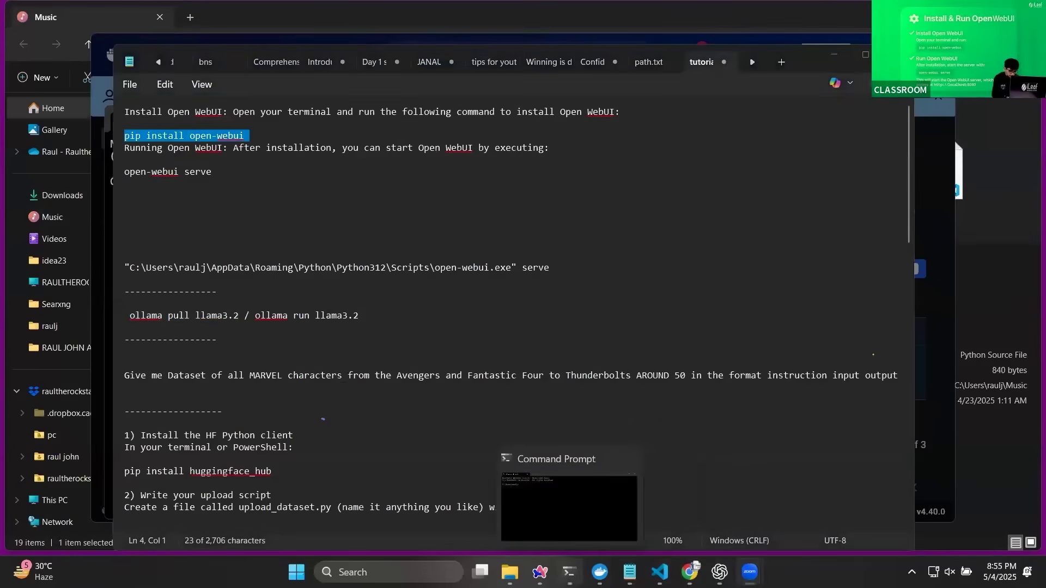
{"action": "left_click", "coordinate": [569, 572]}
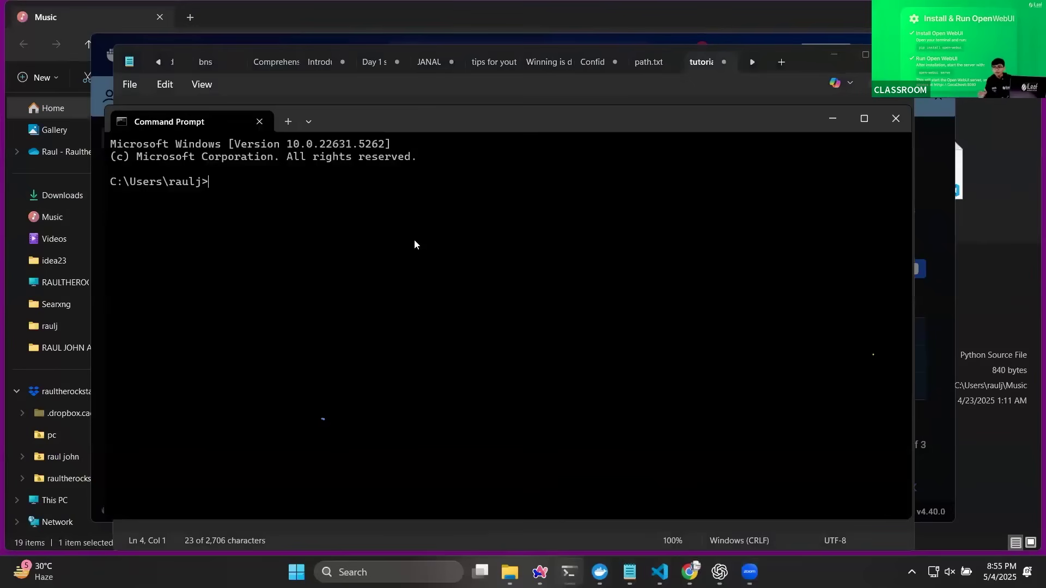
Paste and run 'pip install open-webui' in Command Prompt.
{"action": "key", "text": "ctrl+v"}
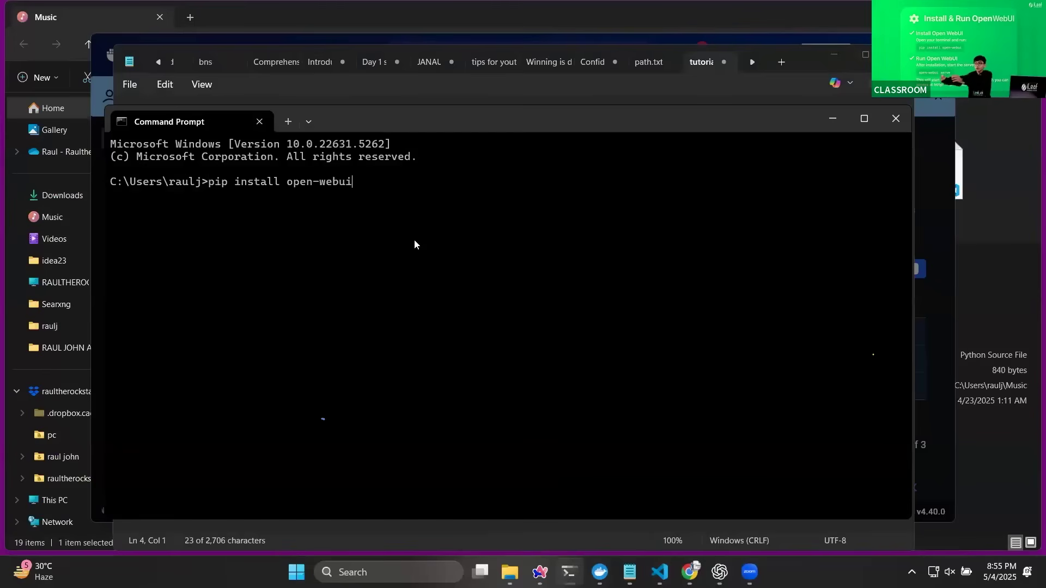
{"action": "key", "text": "Return"}
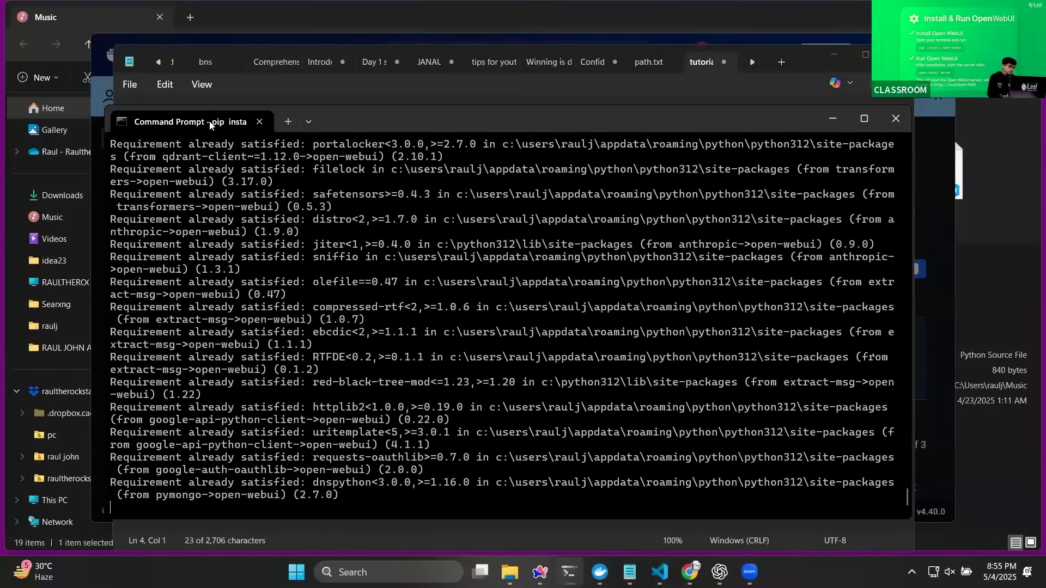
{"action": "key", "text": "ctrl+shift+t"}
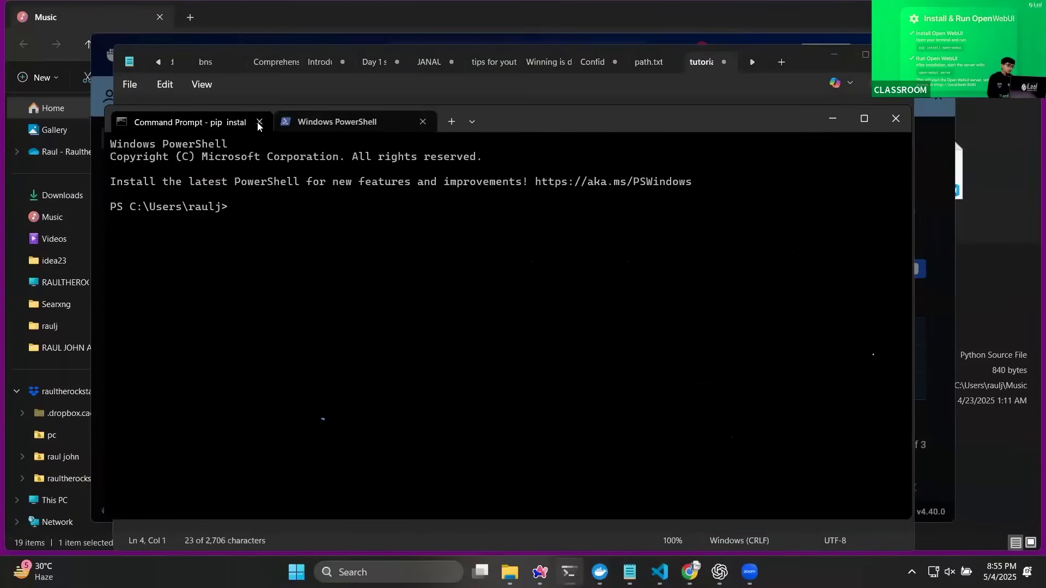
{"action": "key", "text": "ctrl+Tab"}
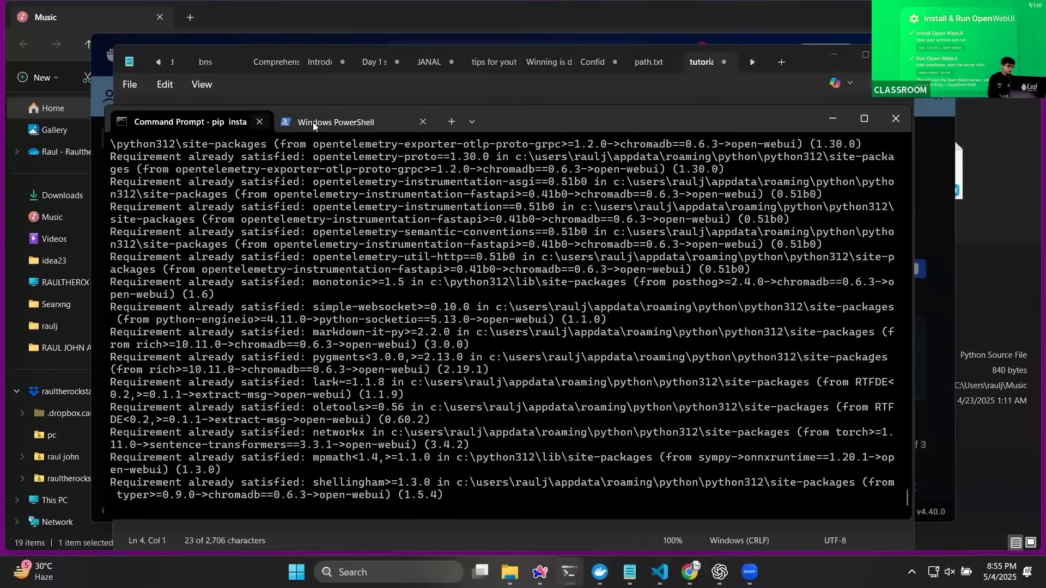
Close the old session and start a fresh Command Prompt tab.
{"action": "left_click", "coordinate": [259, 122]}
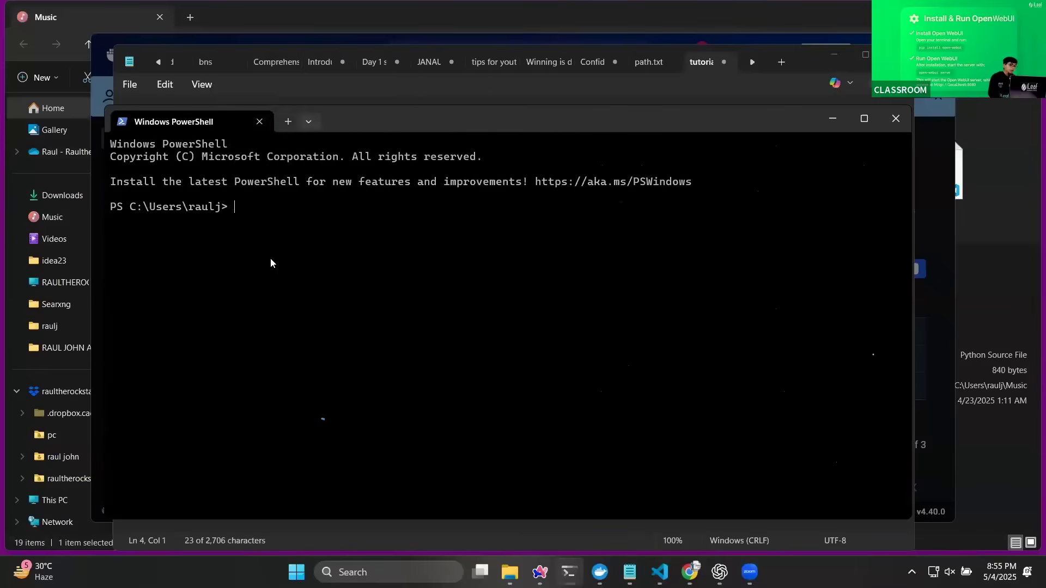
{"action": "key", "text": "ctrl+shift+space"}
{"action": "key", "text": "Return"}
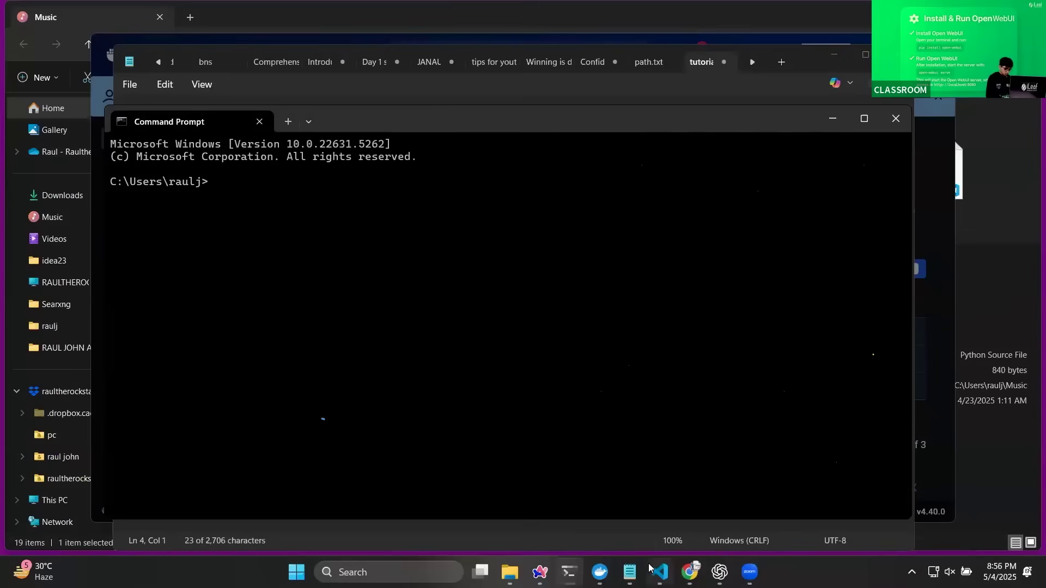
Check the browser's 500: Internal Error message against the tutorial notes.
{"action": "left_click", "coordinate": [630, 572]}
{"action": "left_click", "coordinate": [334, 260]}
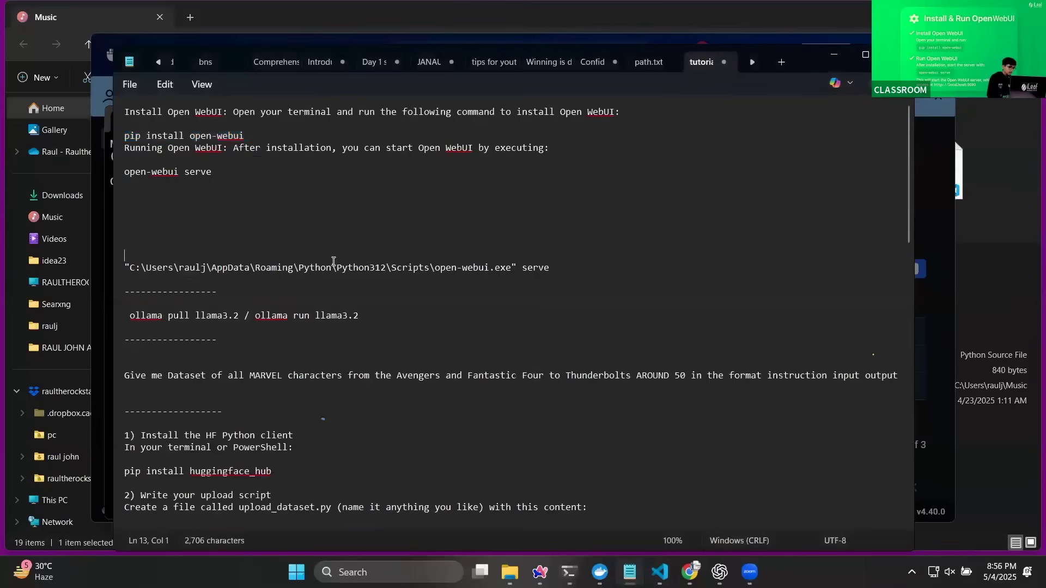
{"action": "key", "text": "alt+Tab"}
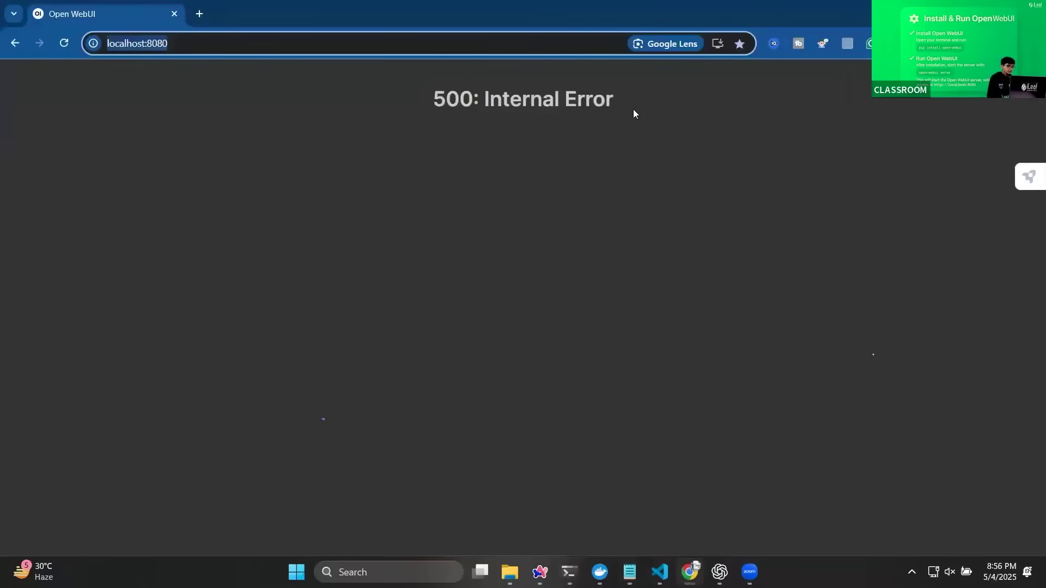
{"action": "left_click_drag", "start_coordinate": [633, 109], "coordinate": [420, 109]}
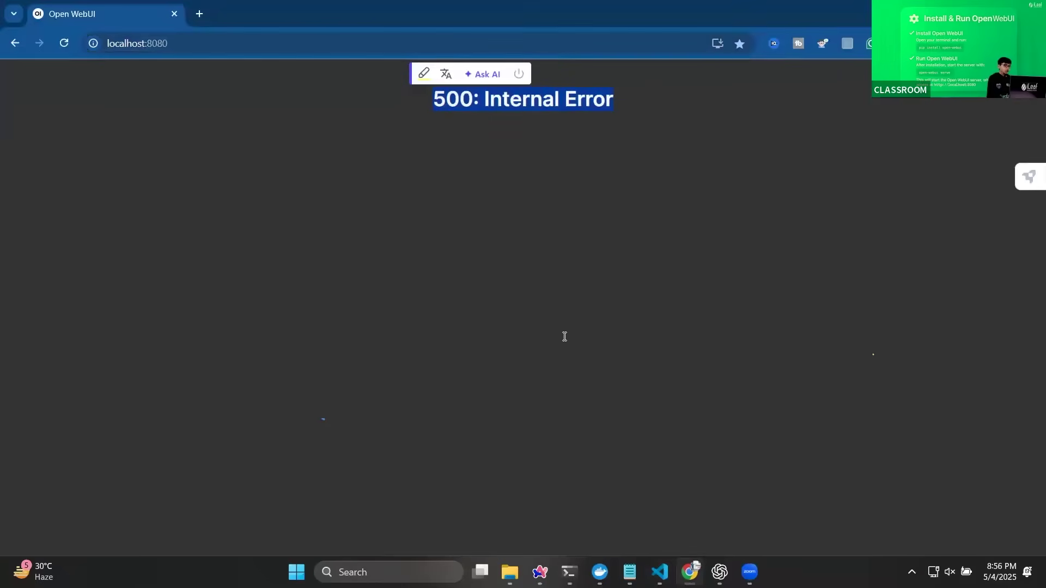
{"action": "key", "text": "alt+Tab"}
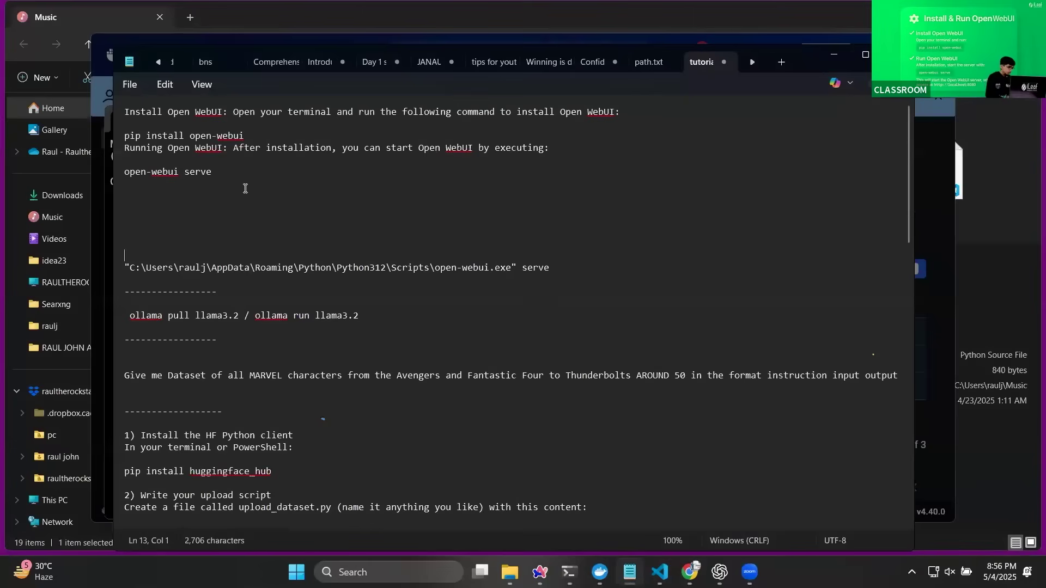
Select and copy the full-path open-webui.exe serve command line from the notes.
{"action": "left_click", "coordinate": [227, 173]}
{"action": "left_click_drag", "start_coordinate": [549, 268], "coordinate": [124, 271]}
{"action": "key", "text": "ctrl+c"}
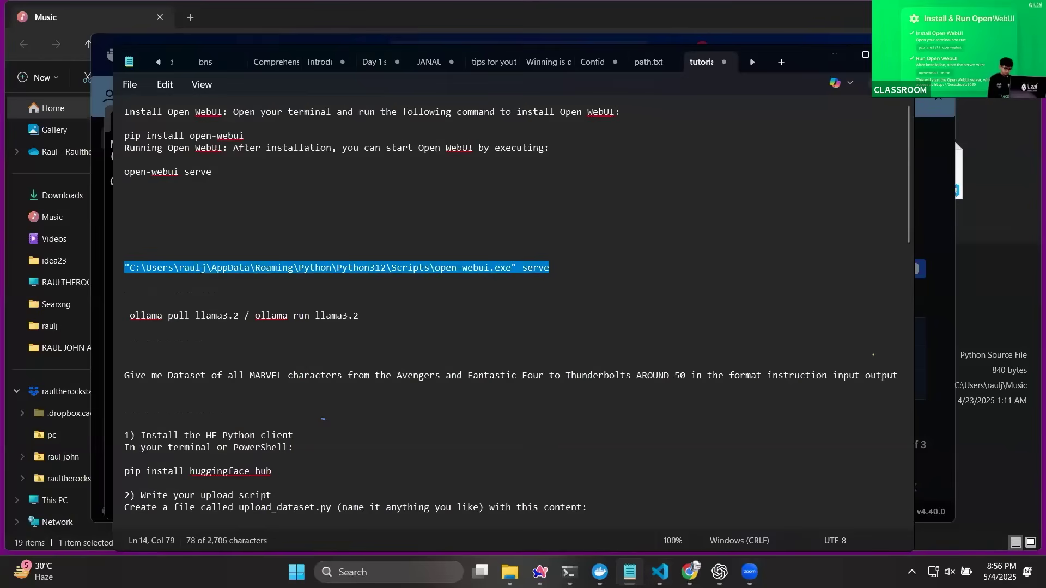
{"action": "left_click", "coordinate": [571, 572]}
Run the full-path open-webui.exe serve command, launching Open WebUI v0.6.5, then return to localhost:8080.
{"action": "key", "text": "ctrl+v"}
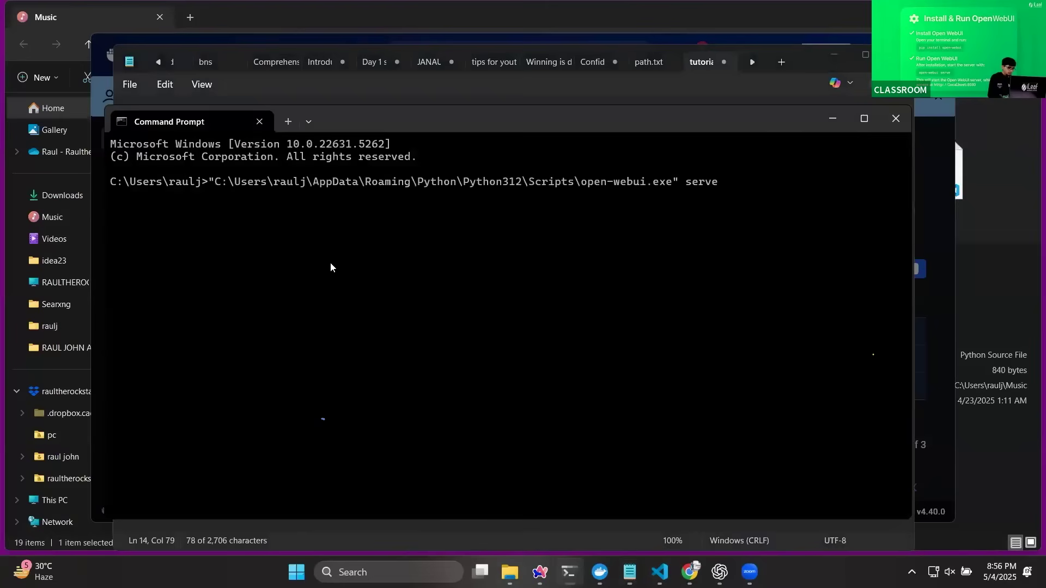
{"action": "key", "text": "Return"}
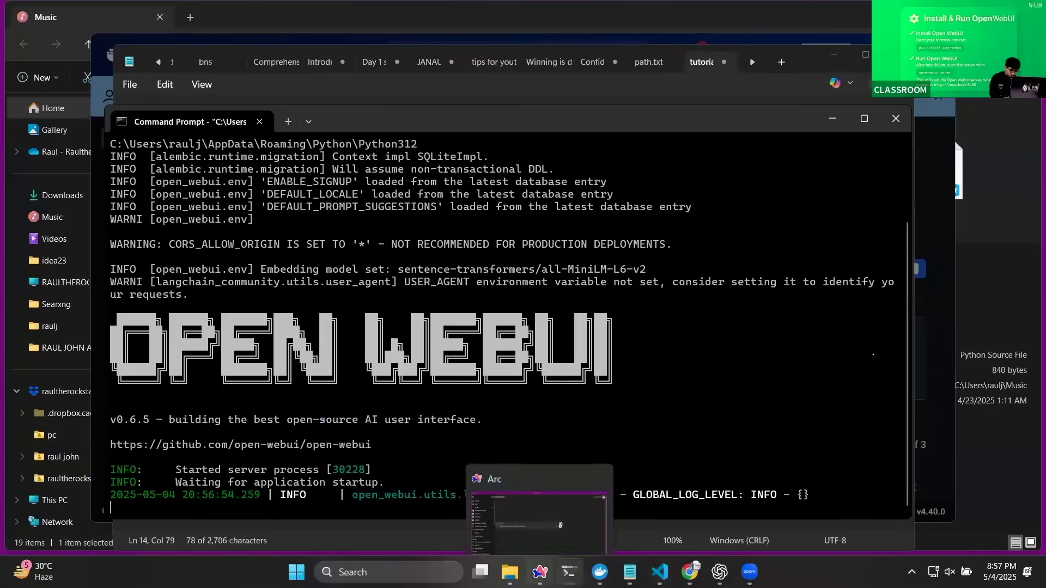
{"action": "left_click", "coordinate": [689, 571]}
{"action": "left_click", "coordinate": [126, 54]}
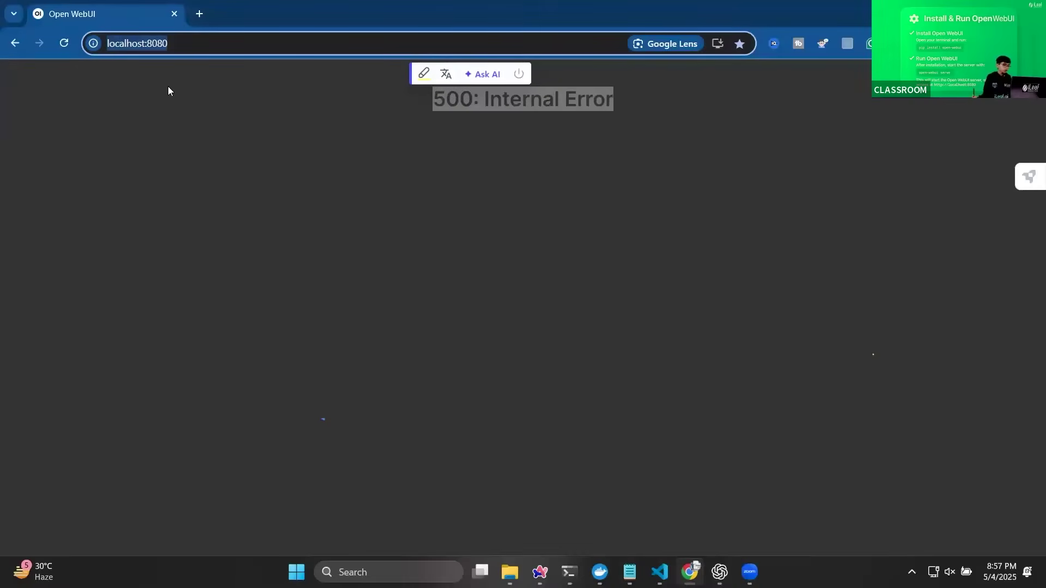
Reload localhost:8080 and switch the chat model to llama3.2:latest.
{"action": "left_click", "coordinate": [61, 42]}
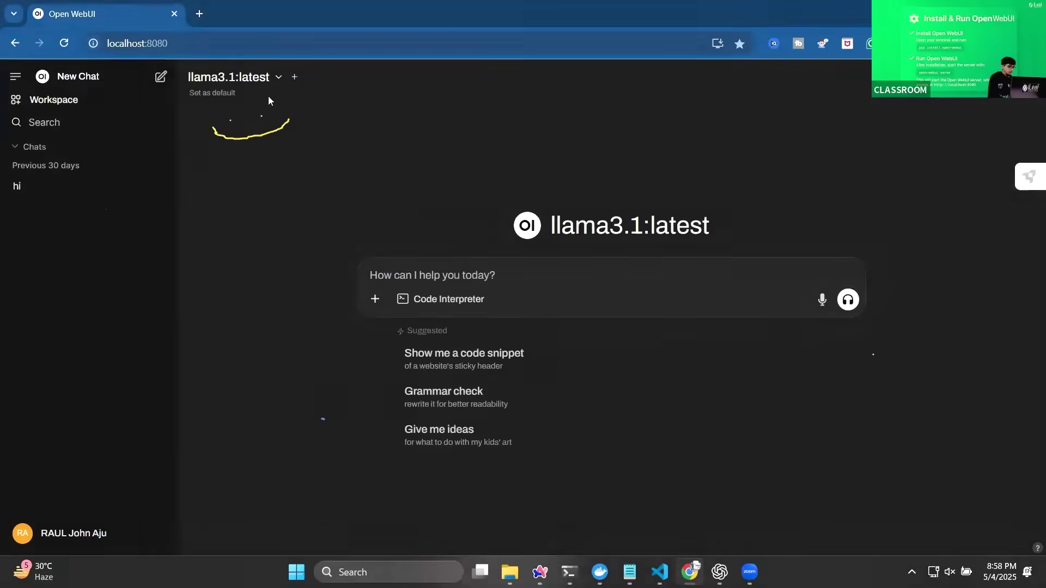
{"action": "left_click", "coordinate": [274, 76]}
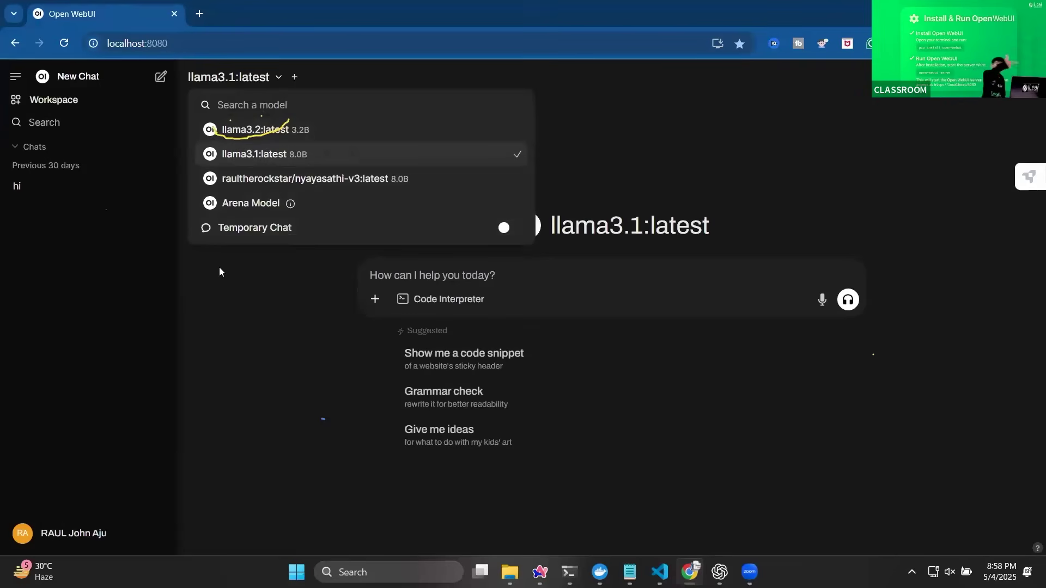
{"action": "left_click", "coordinate": [268, 132]}
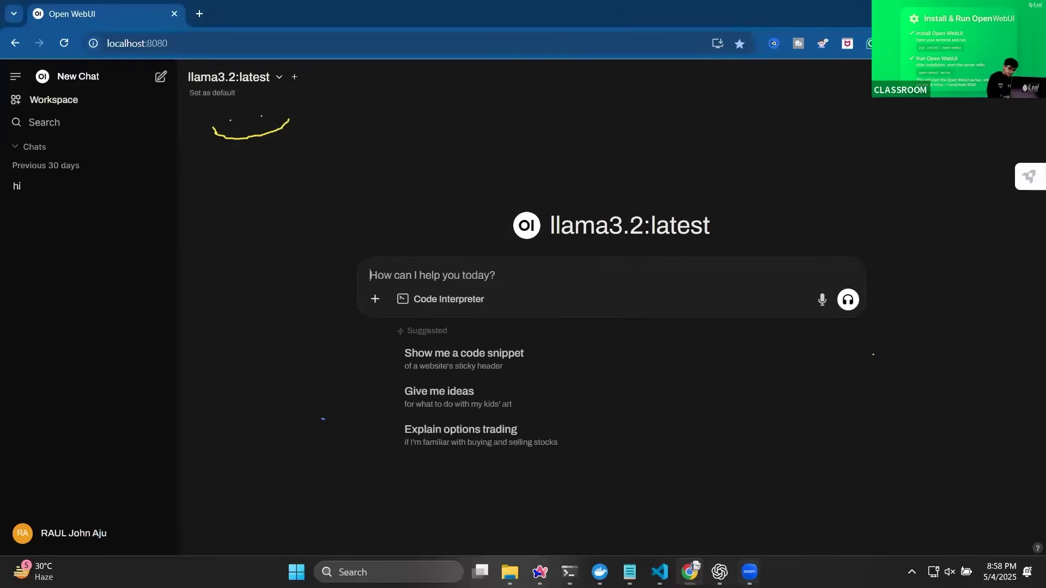
Glance at the ChatGPT app, then return to Open WebUI's localhost:8080 address.
{"action": "left_click", "coordinate": [719, 571]}
{"action": "left_click", "coordinate": [871, 403]}
{"action": "left_click", "coordinate": [118, 34]}
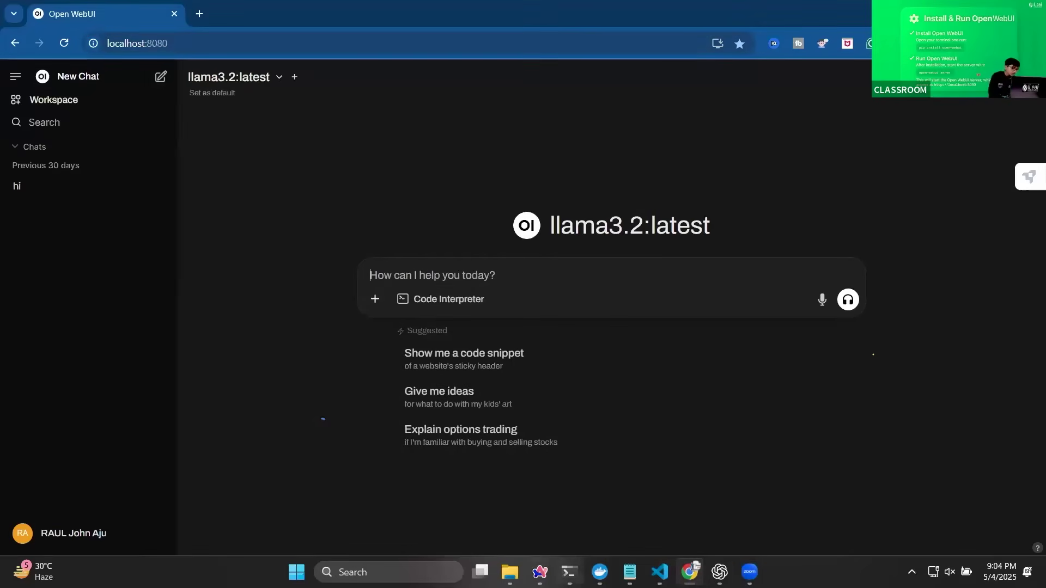
{"action": "key", "text": "alt+Tab"}
{"action": "key", "text": "ctrl+shift+t"}
{"action": "type", "text": "ollama"}
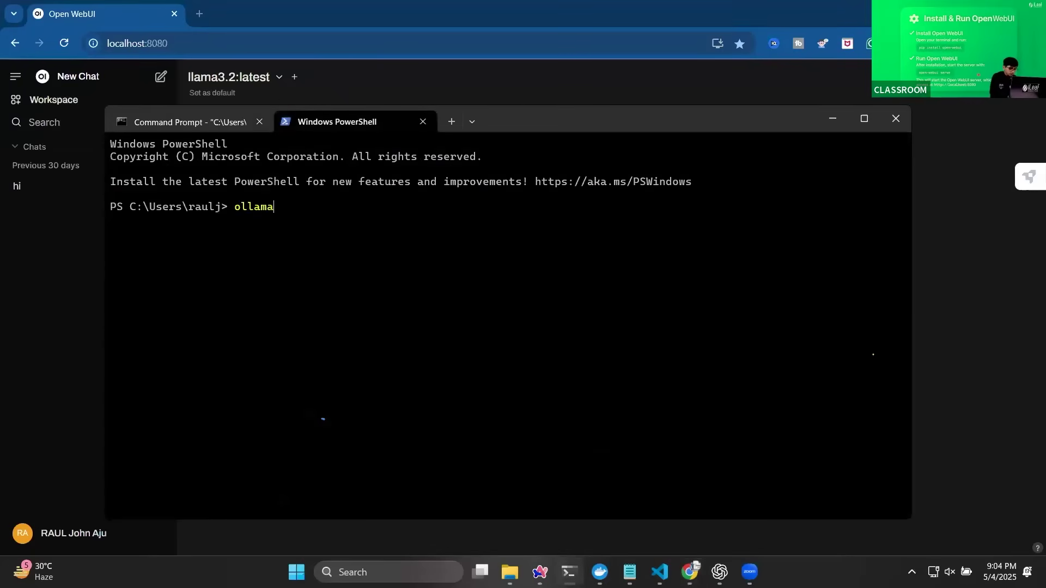
{"action": "type", "text": "run"}
{"action": "key", "text": "BackSpace"}
{"action": "key", "text": "BackSpace"}
{"action": "key", "text": "BackSpace"}
{"action": "key", "text": "BackSpace"}
{"action": "key", "text": "BackSpace"}
{"action": "key", "text": "BackSpace"}
{"action": "key", "text": "BackSpace"}
{"action": "key", "text": "BackSpace"}
{"action": "key", "text": "BackSpace"}
{"action": "key", "text": "BackSpace"}
{"action": "type", "text": "cd C:\\Users\\raulj\\Videos\\Nyayasathi"}
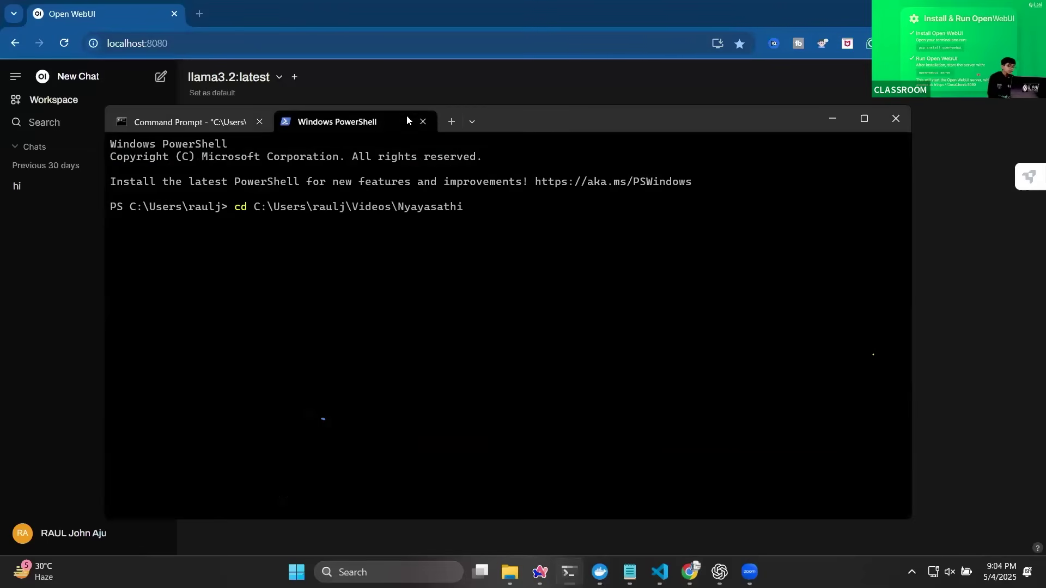
{"action": "left_click", "coordinate": [423, 125]}
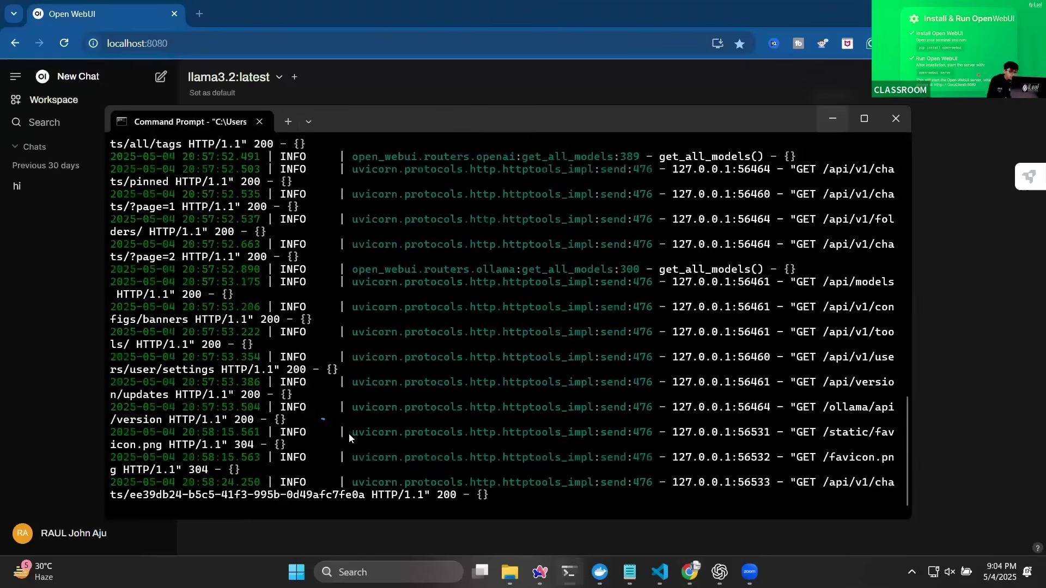
{"action": "key", "text": "alt+Tab"}
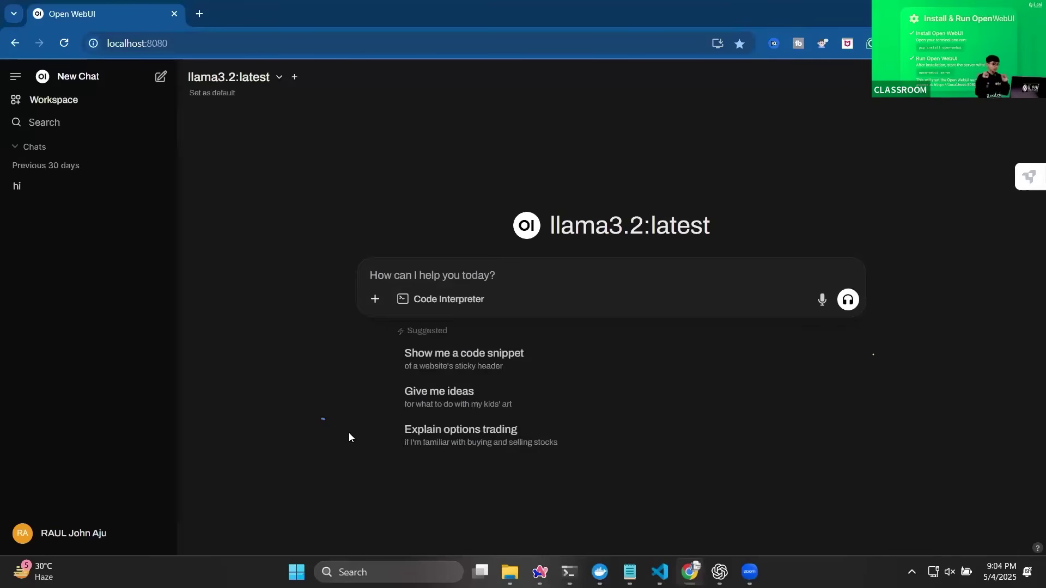
Send 'hi' to llama3.2:latest in the new chat, dismissing the ChatGPT quick-chat window.
{"action": "type", "text": "hi"}
{"action": "key", "text": "Return"}
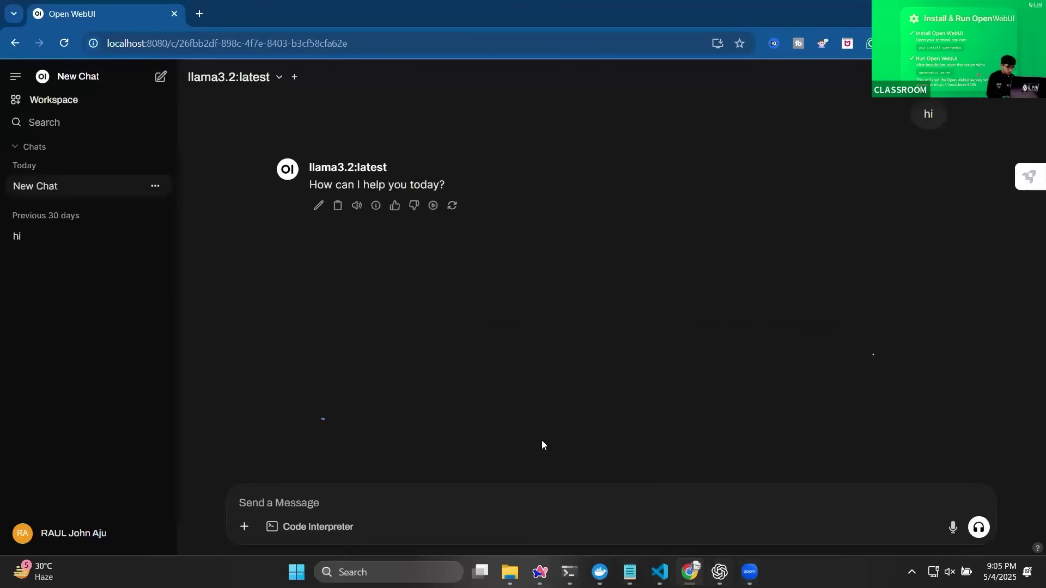
{"action": "key", "text": "alt+space"}
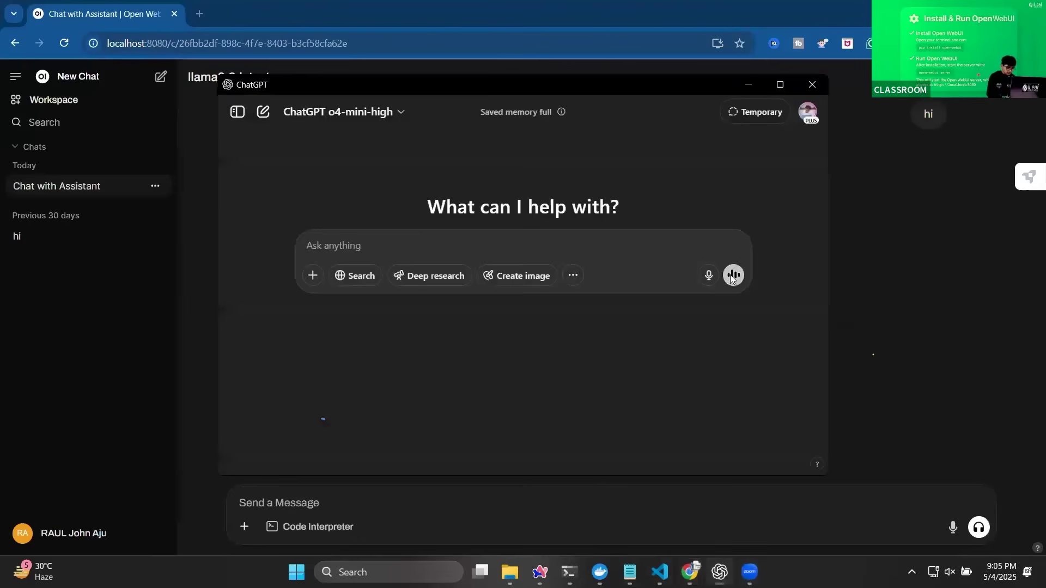
{"action": "left_click", "coordinate": [912, 329]}
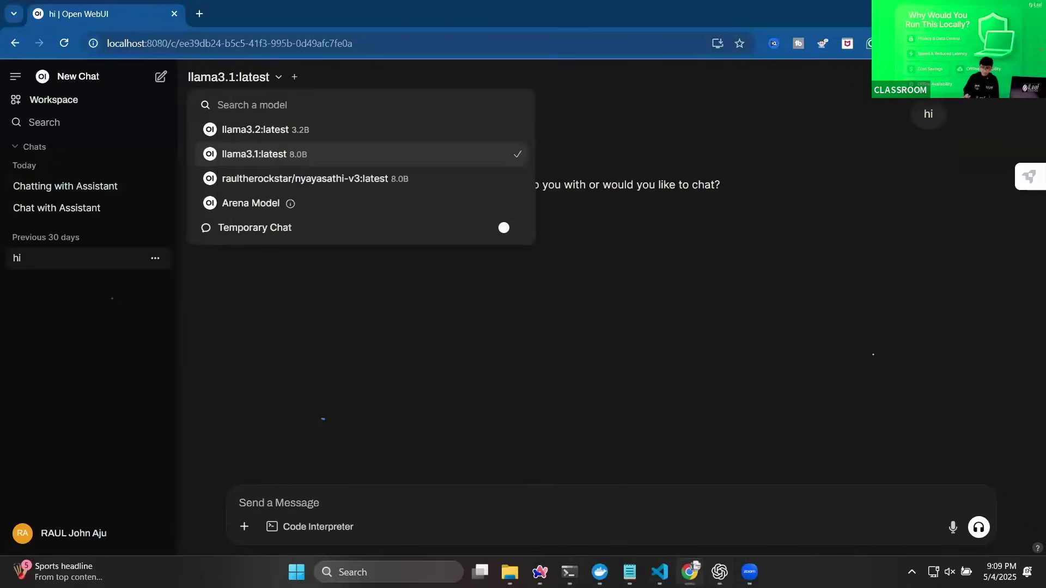
Close the model dropdown so llama3.1:latest's full reply in the 'hi' chat shows.
{"action": "left_click", "coordinate": [749, 572]}
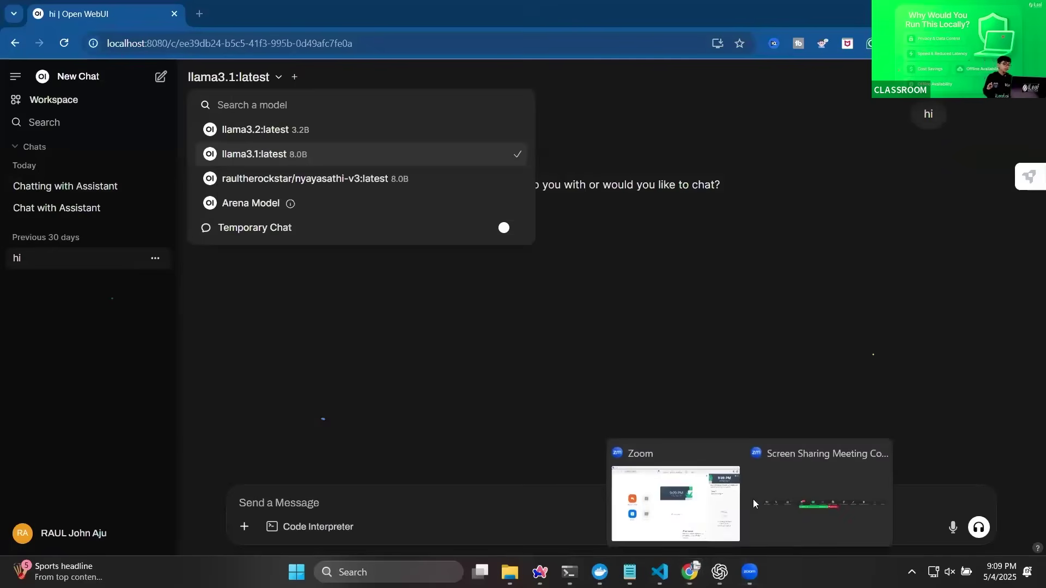
{"action": "left_click", "coordinate": [636, 325]}
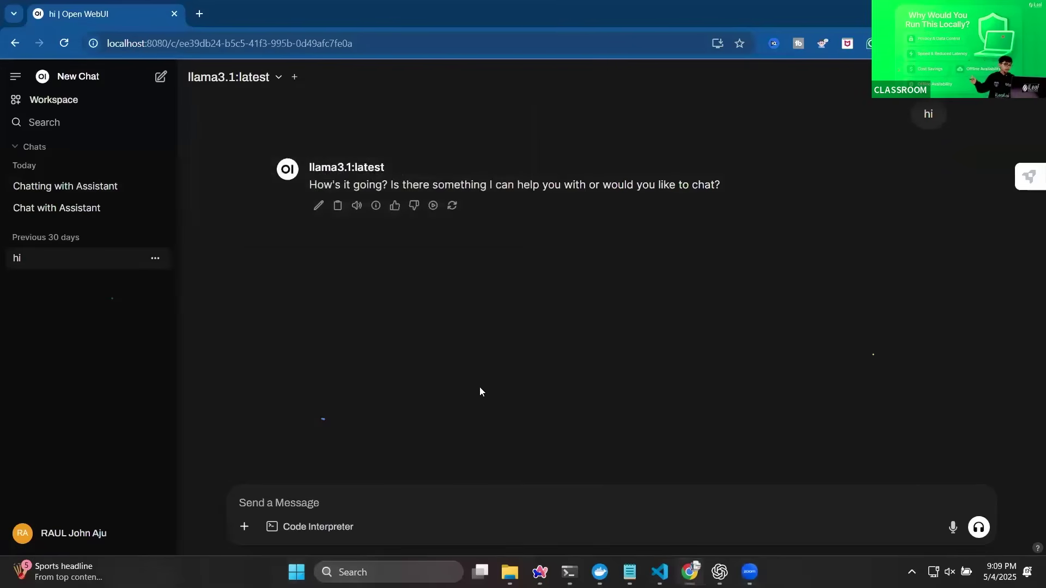